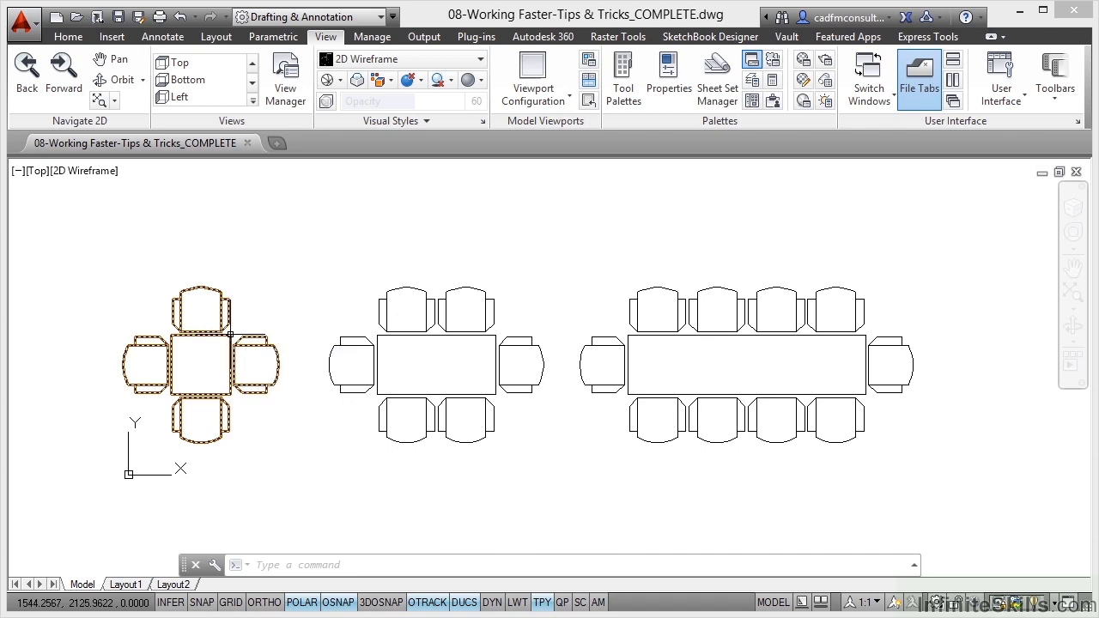
Step: Move the square four-chair table set straight up using its centre grip
{"action": "left_click", "coordinate": [232, 331]}
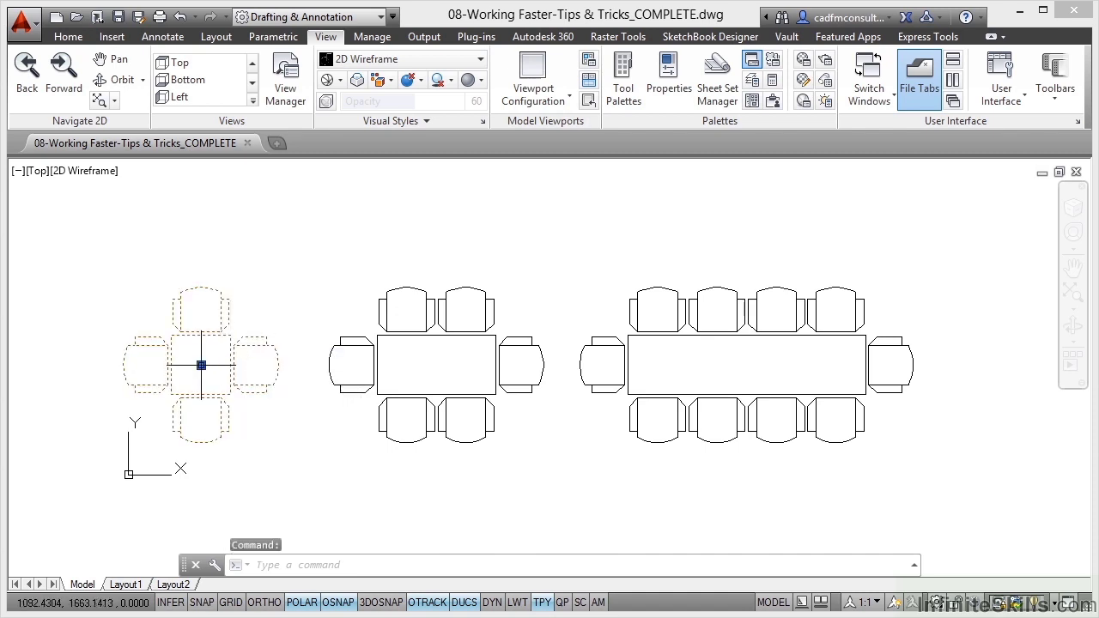
{"action": "left_click", "coordinate": [201, 365]}
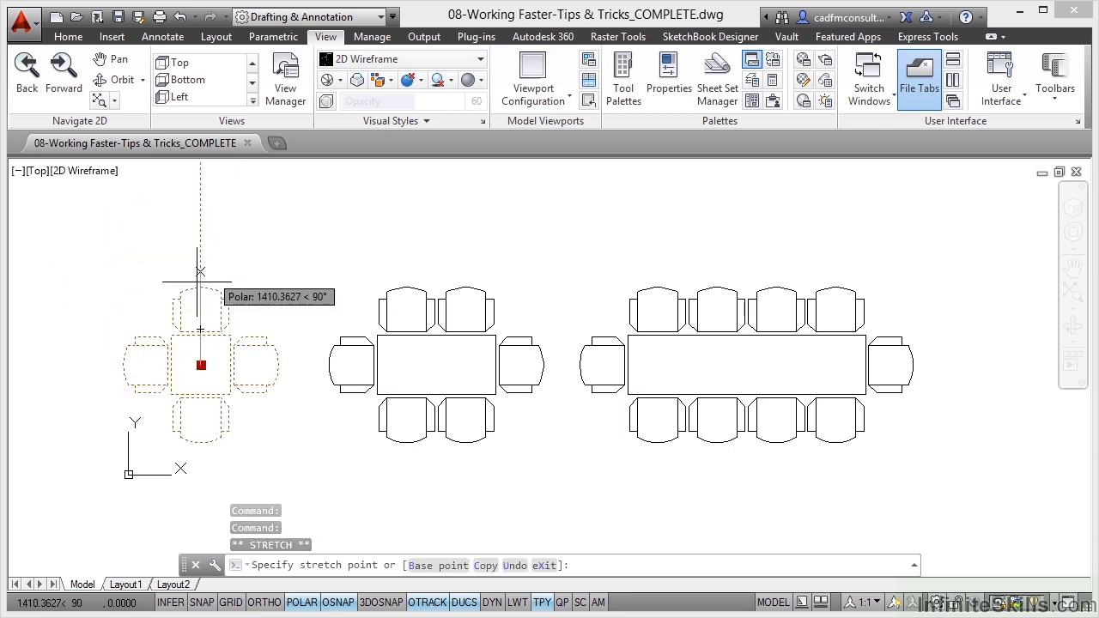
{"action": "left_click", "coordinate": [201, 287]}
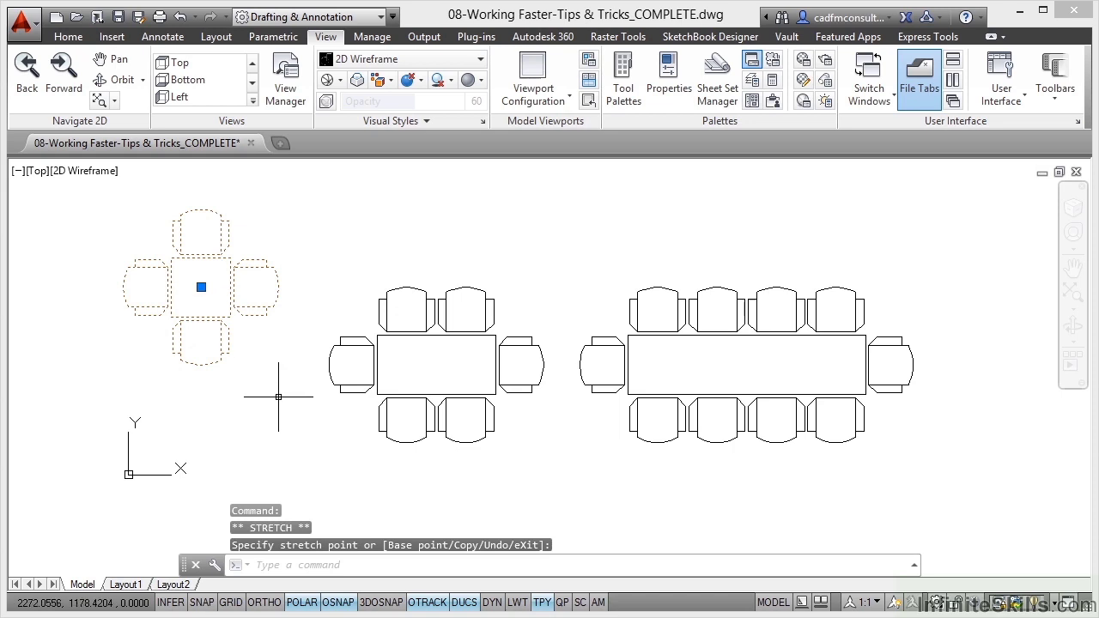
{"action": "key", "text": "Escape"}
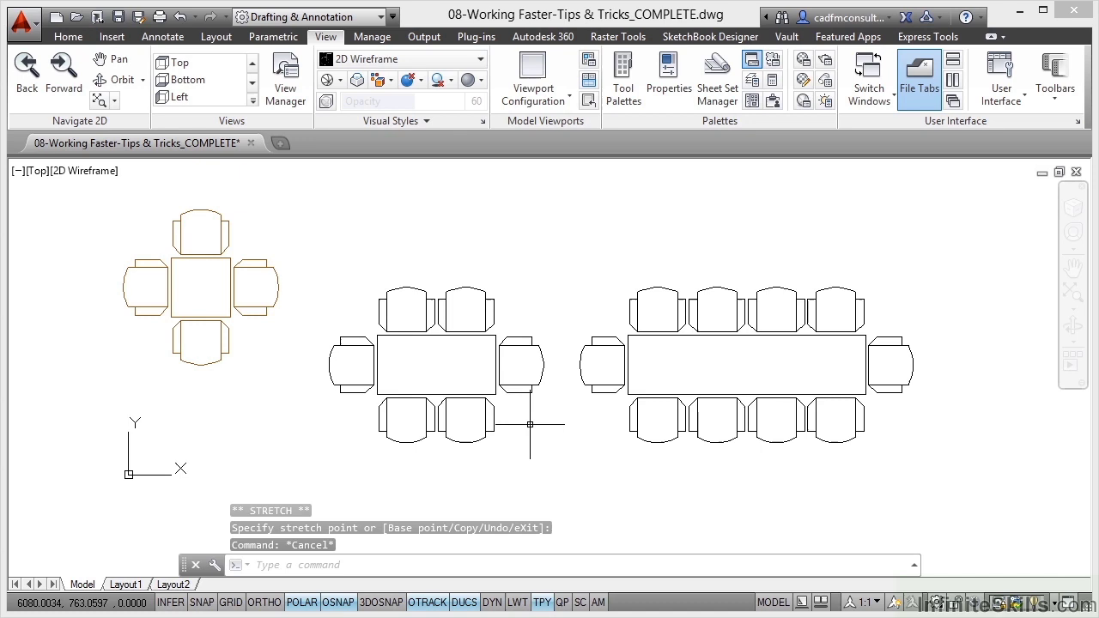
{"action": "left_click", "coordinate": [524, 422]}
{"action": "left_click", "coordinate": [331, 294]}
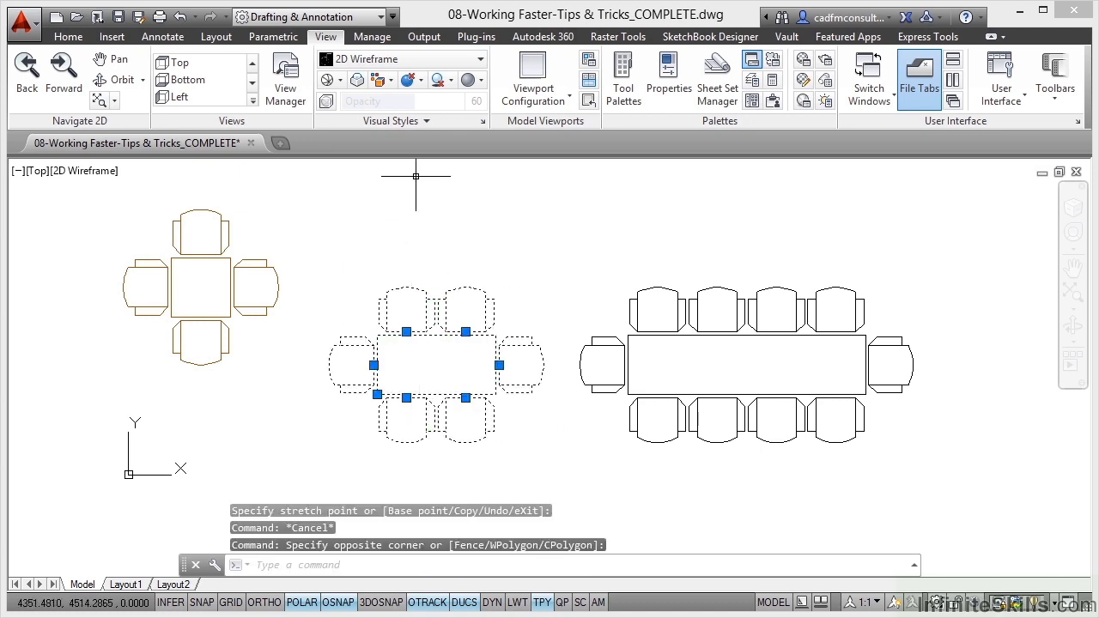
{"action": "right_click", "coordinate": [418, 177]}
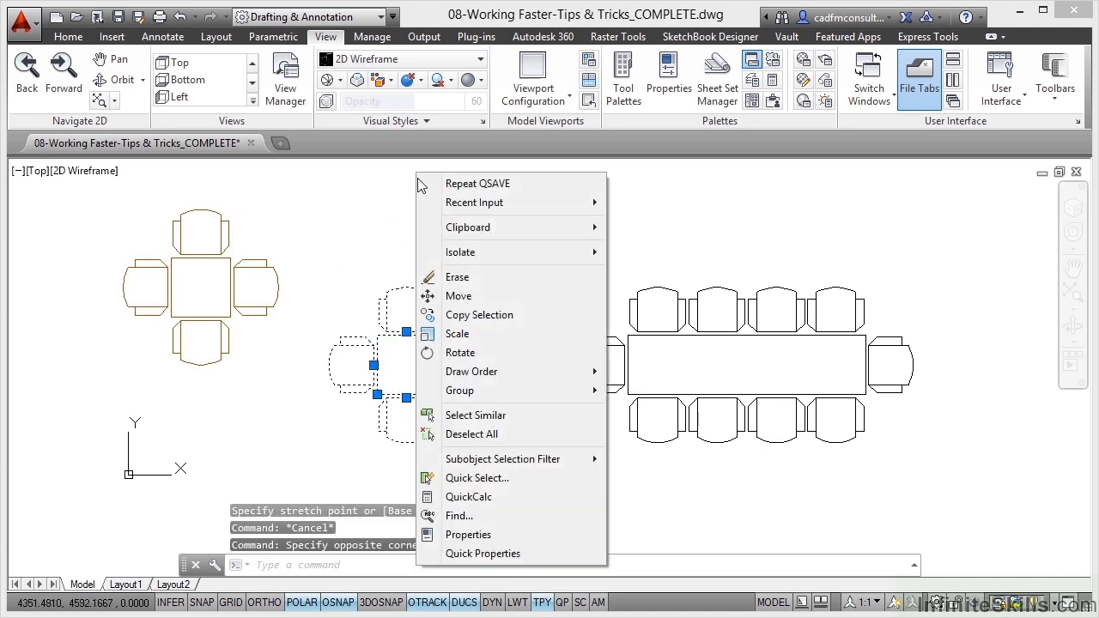
{"action": "left_click", "coordinate": [479, 315]}
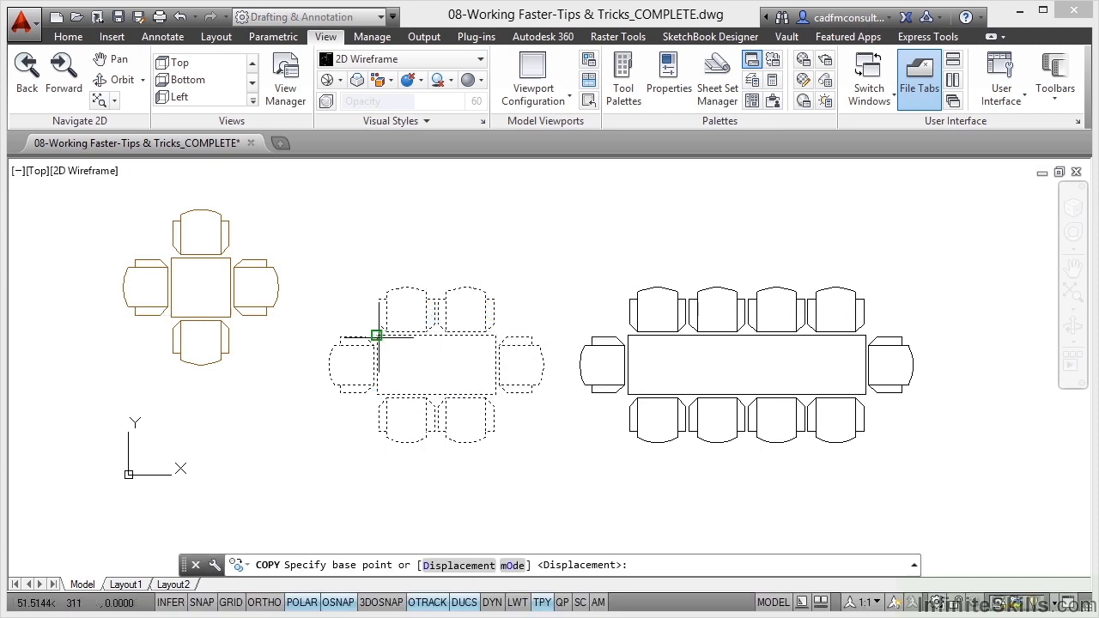
{"action": "left_click", "coordinate": [378, 336]}
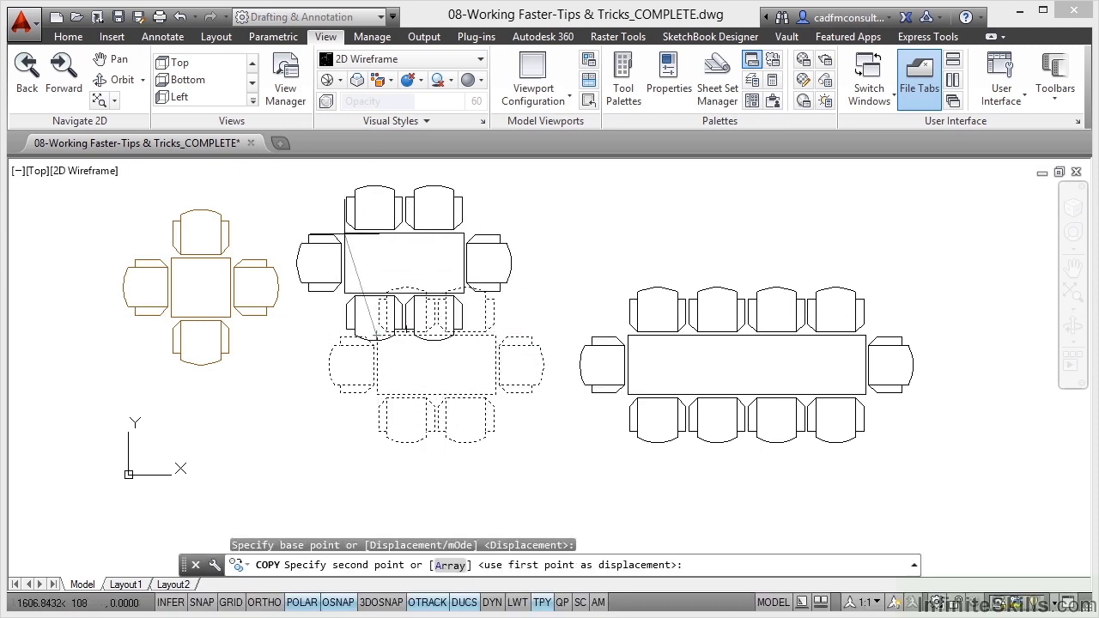
{"action": "key", "text": "Escape"}
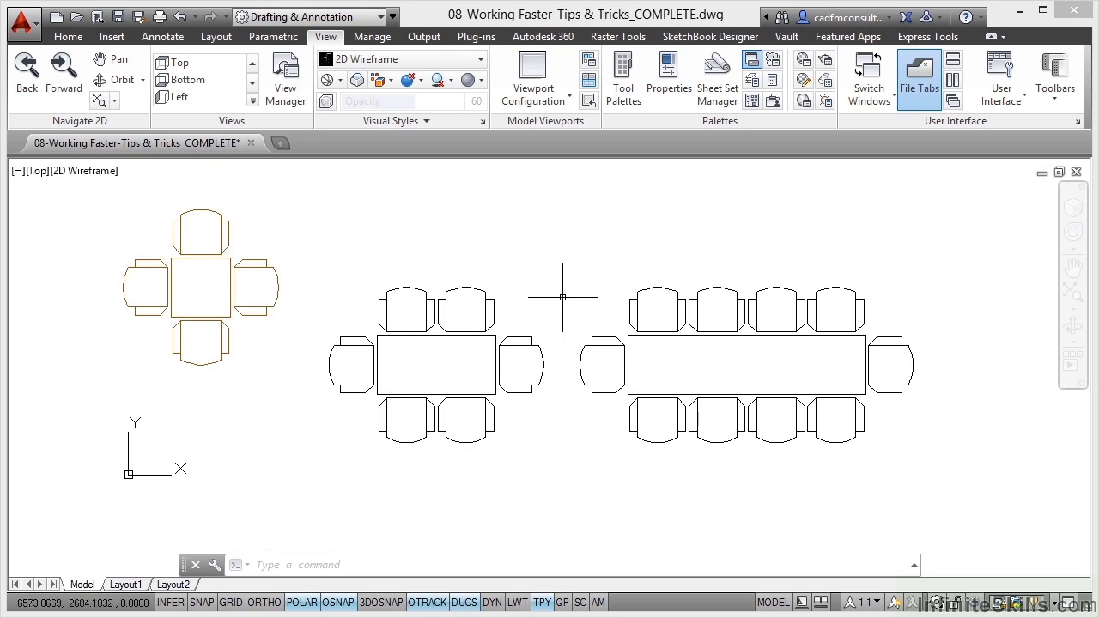
Step: Insert the Table Arr-DYN block via the Insert dialog, into open space above the tables
{"action": "middle_click_drag", "start_coordinate": [568, 307], "coordinate": [558, 409]}
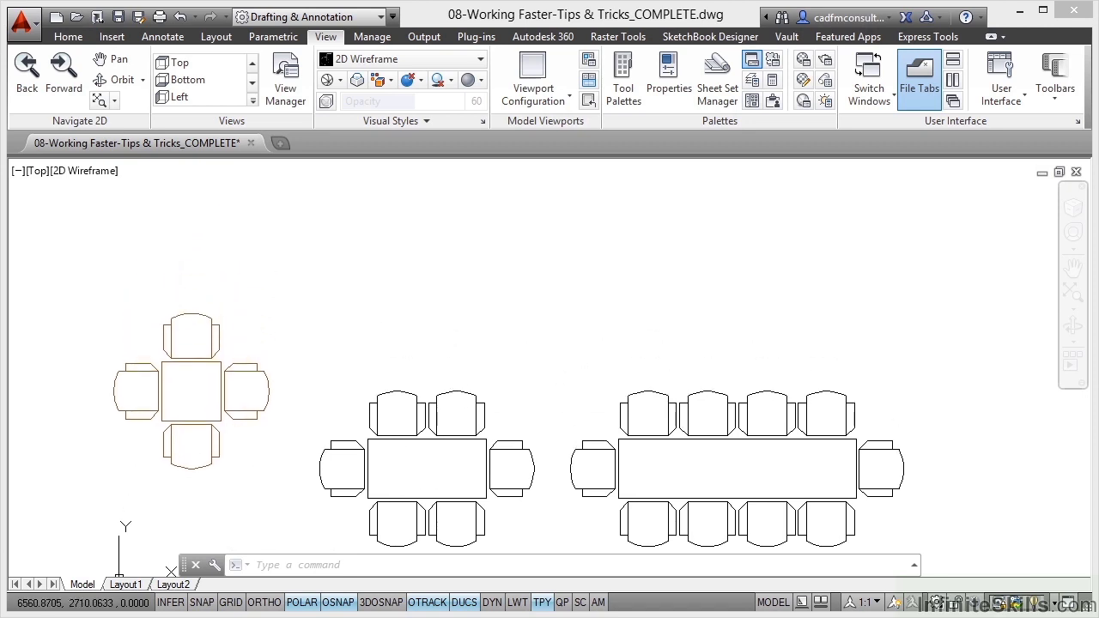
{"action": "left_click", "coordinate": [68, 36]}
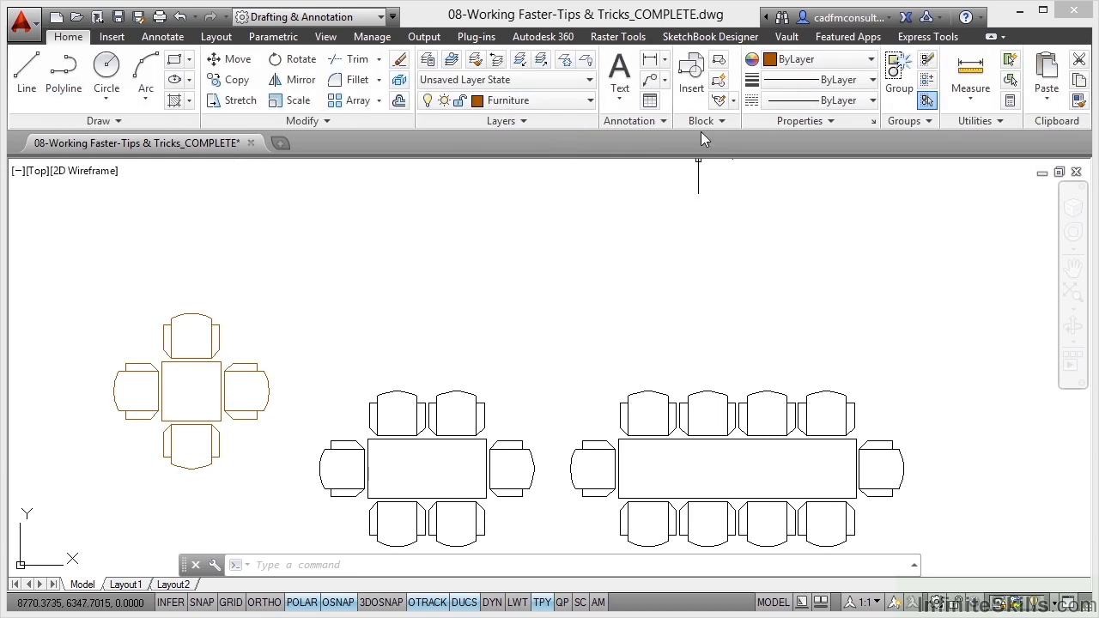
{"action": "left_click", "coordinate": [692, 86]}
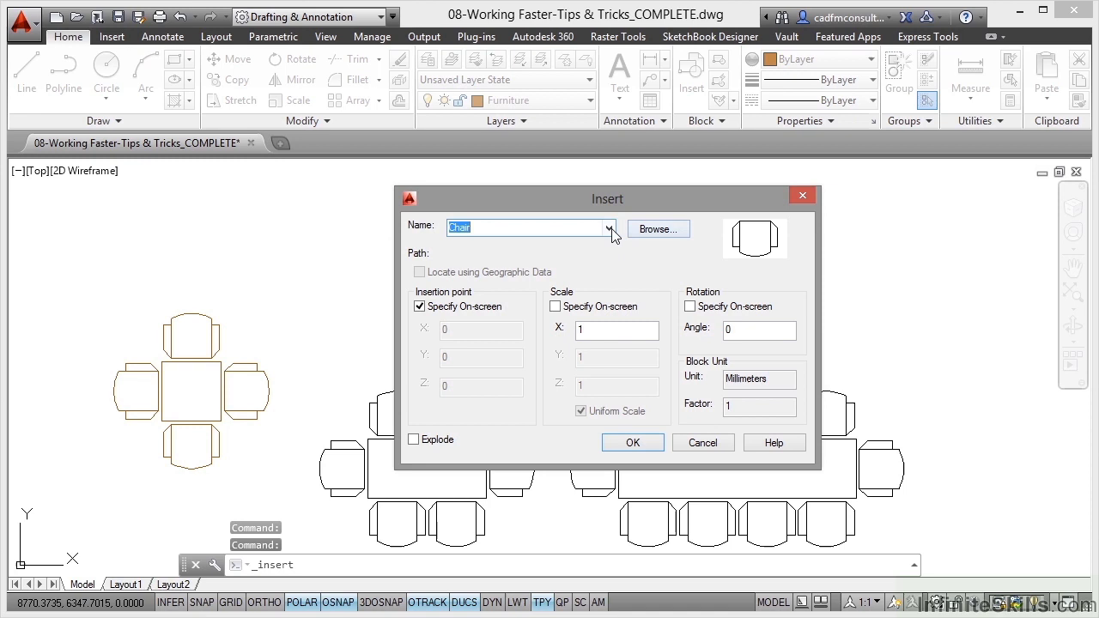
{"action": "left_click", "coordinate": [610, 230]}
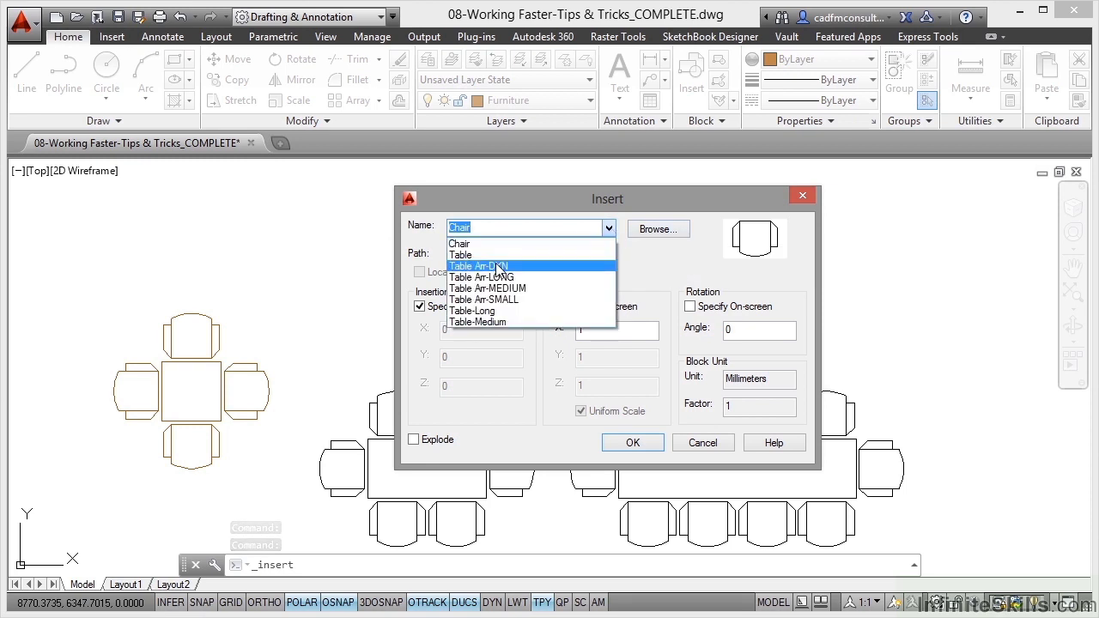
{"action": "left_click", "coordinate": [498, 267]}
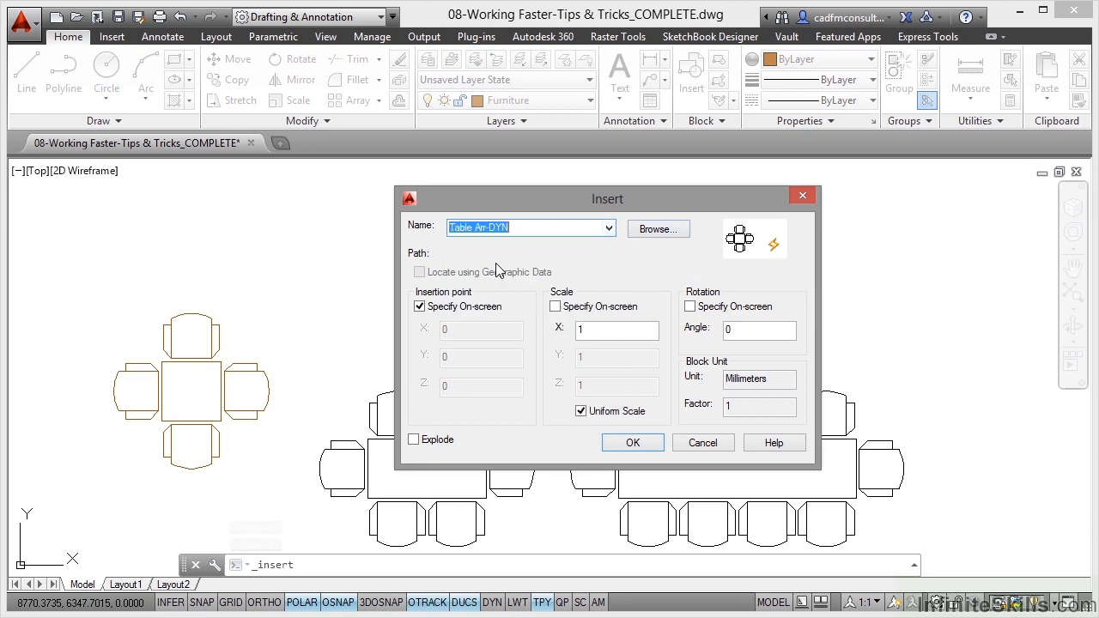
{"action": "left_click", "coordinate": [632, 445]}
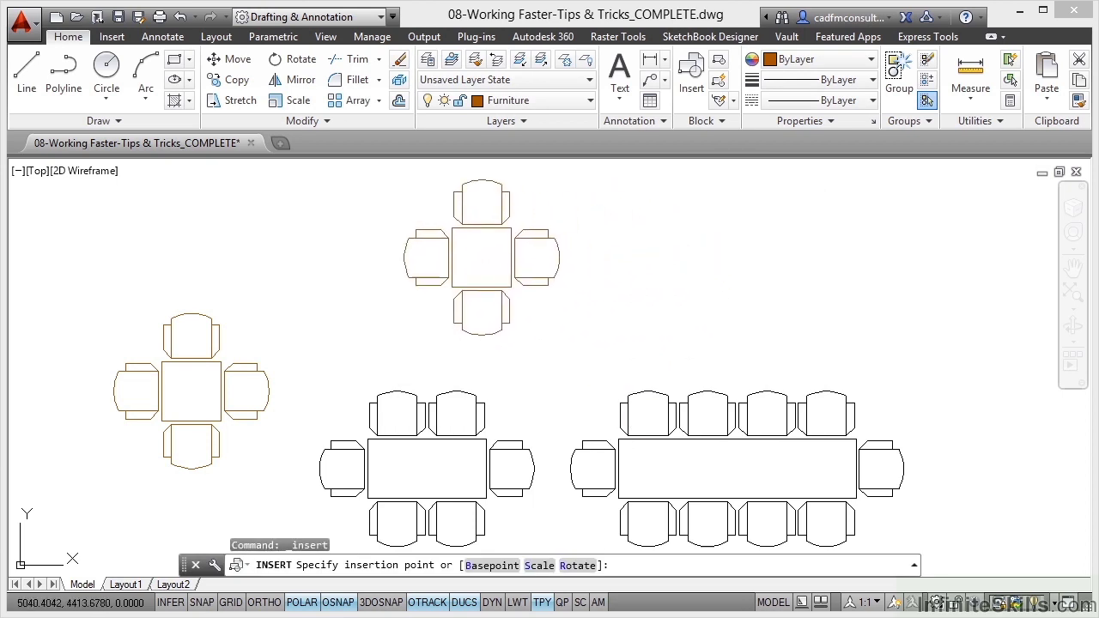
Step: Place the dynamic table above the others and switch it to MEDIUM, then LONG
{"action": "left_click", "coordinate": [482, 257]}
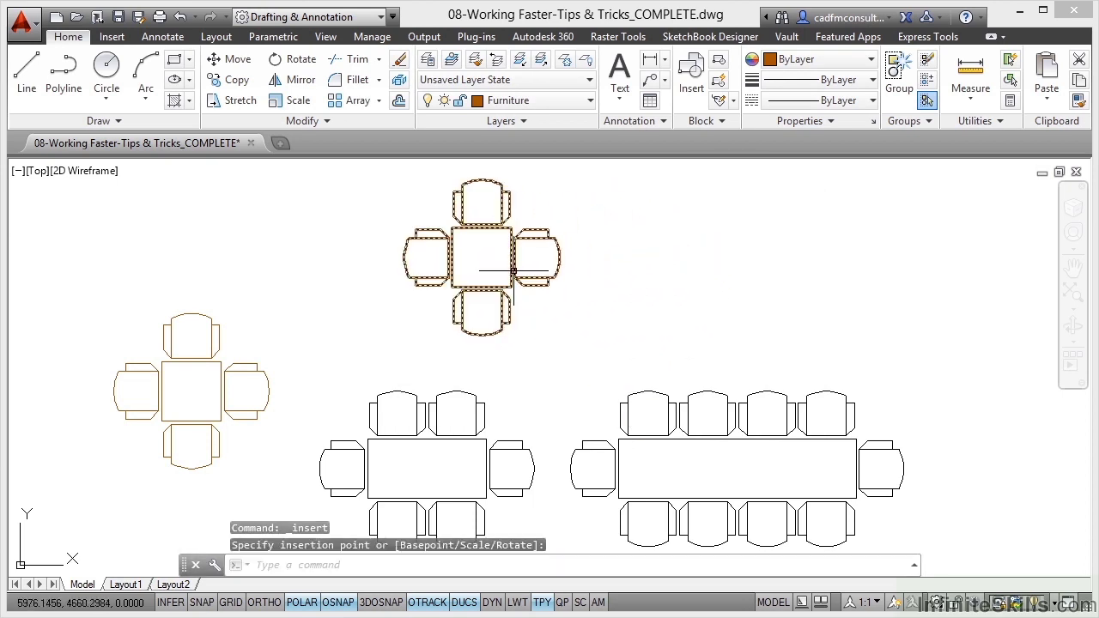
{"action": "left_click", "coordinate": [509, 236]}
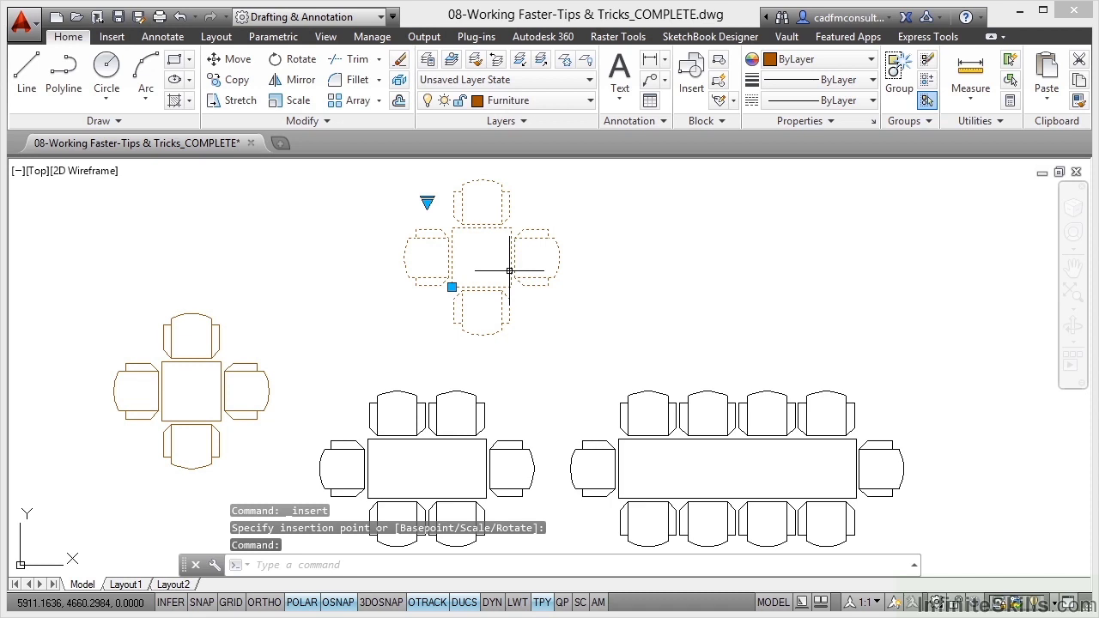
{"action": "left_click", "coordinate": [427, 202]}
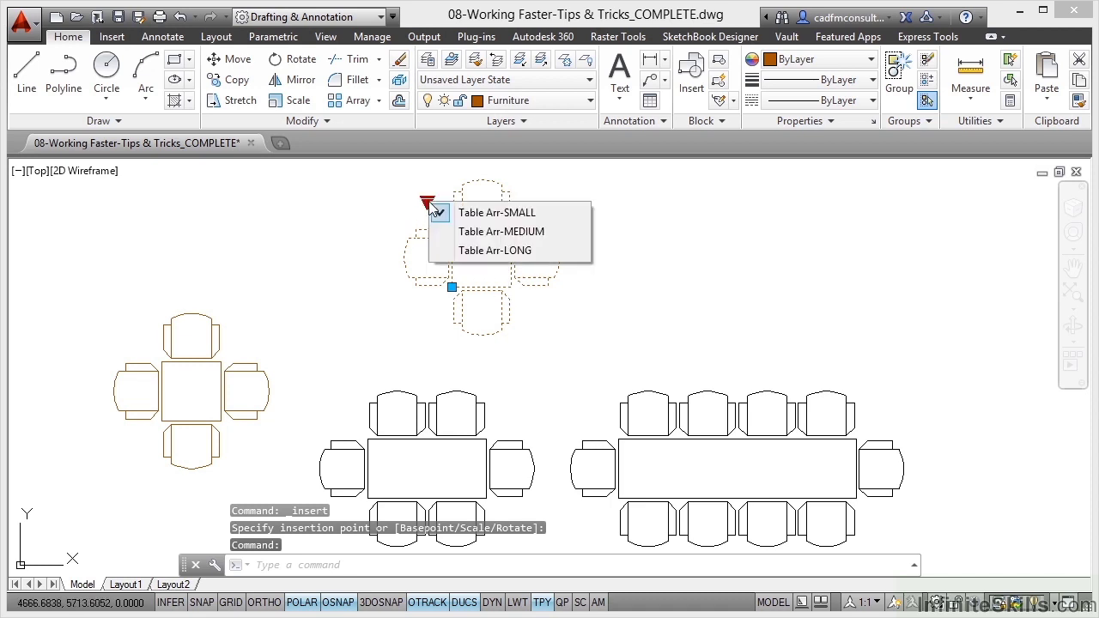
{"action": "left_click", "coordinate": [491, 232]}
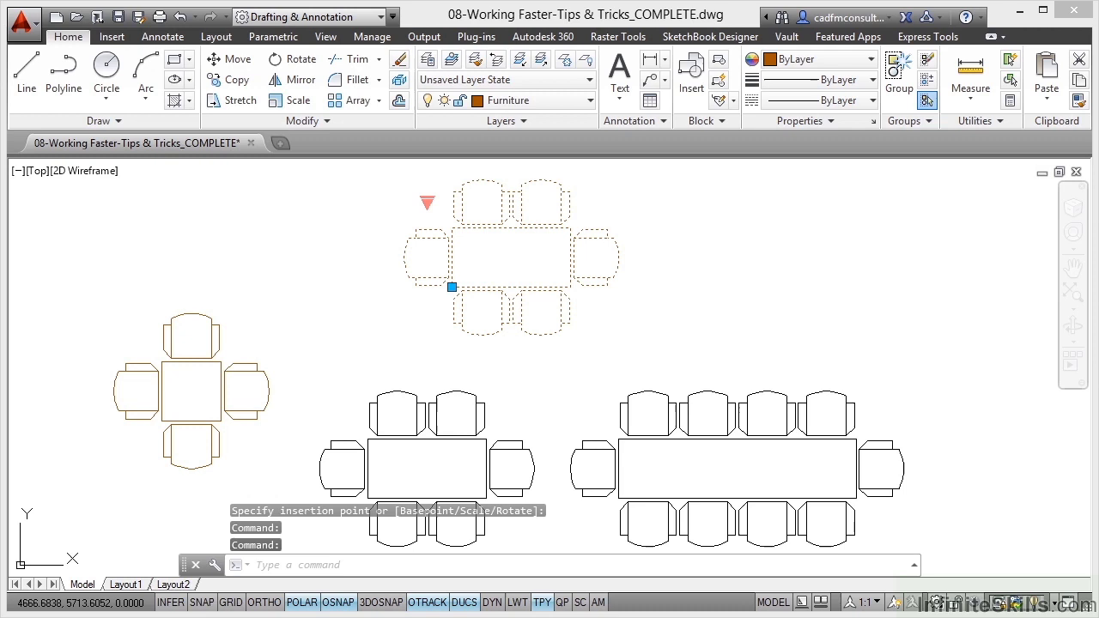
{"action": "left_click", "coordinate": [426, 202]}
{"action": "left_click", "coordinate": [451, 253]}
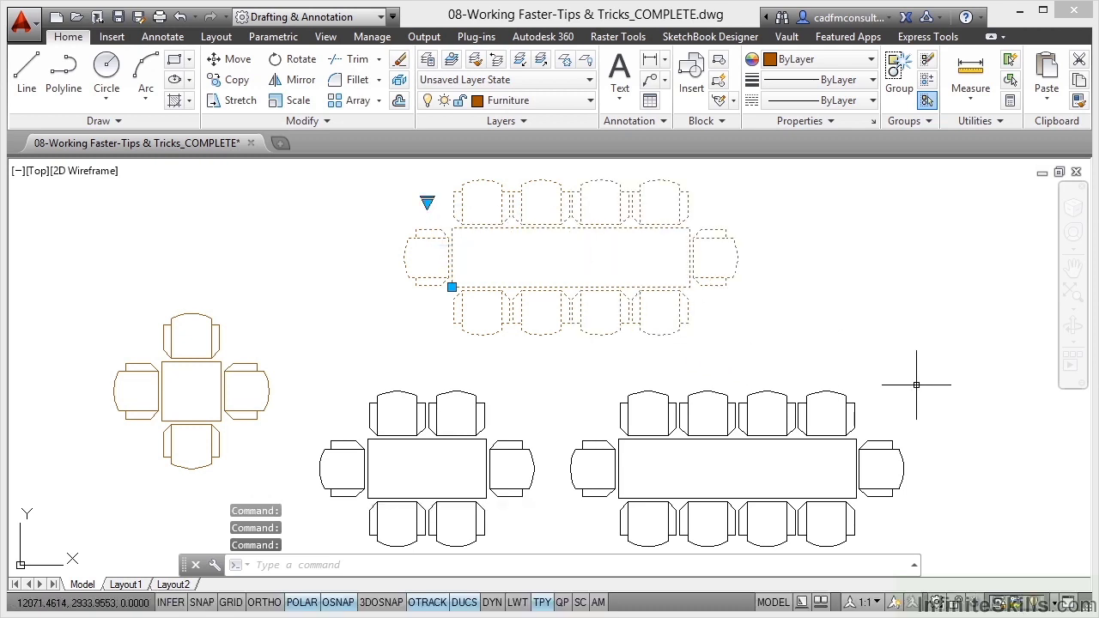
{"action": "key", "text": "Escape"}
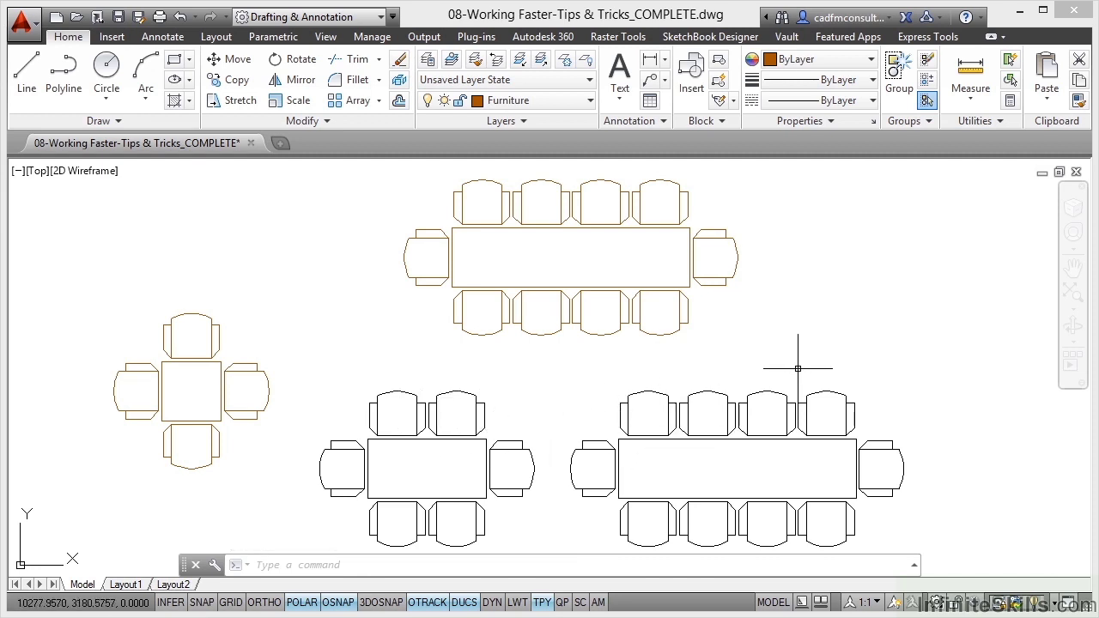
Step: Switch the long table block back to the SMALL four-chair arrangement
{"action": "left_click", "coordinate": [559, 229]}
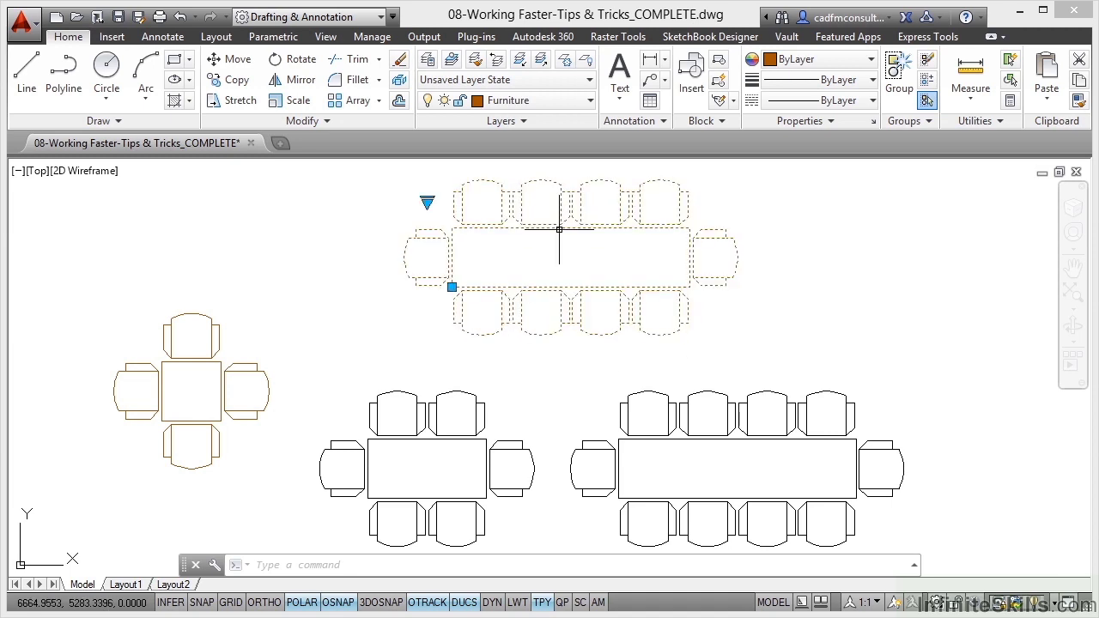
{"action": "left_click", "coordinate": [428, 204]}
{"action": "left_click", "coordinate": [481, 220]}
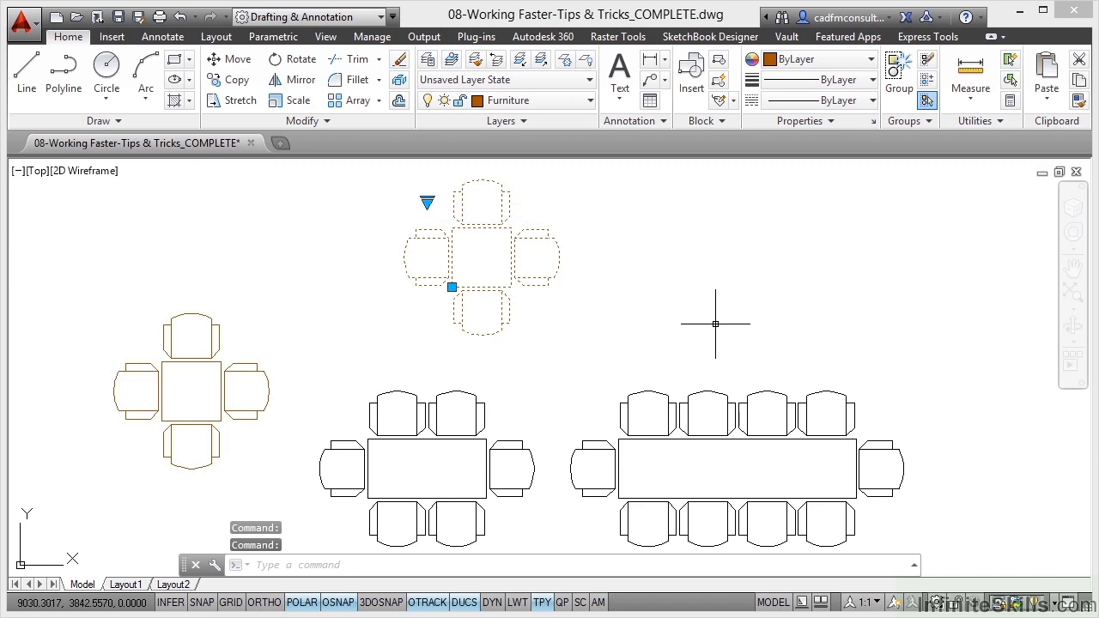
{"action": "key", "text": "Escape"}
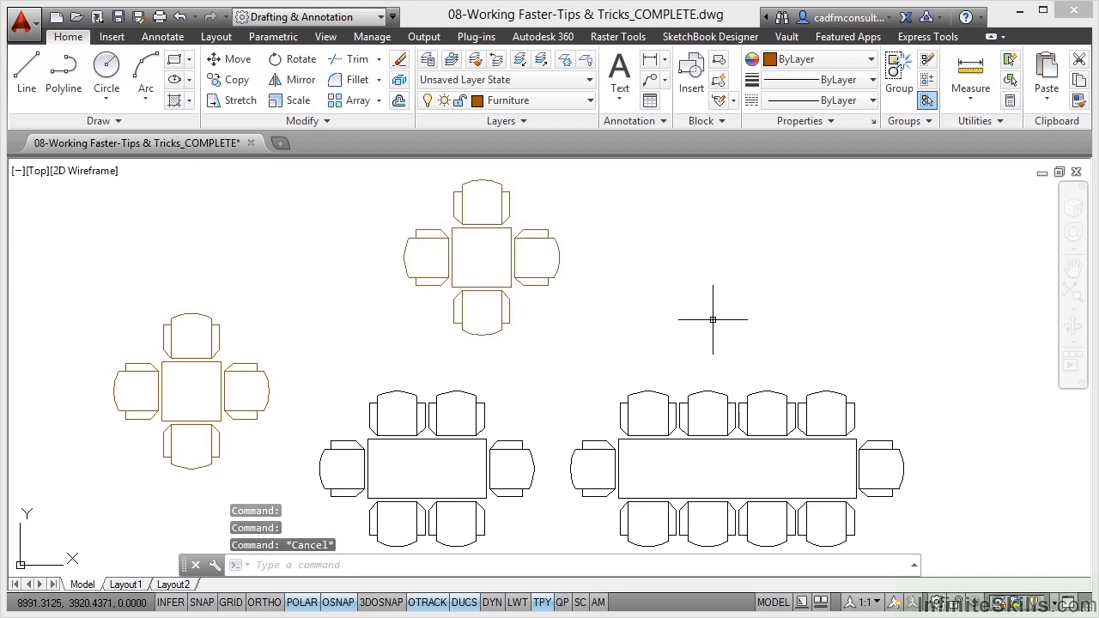